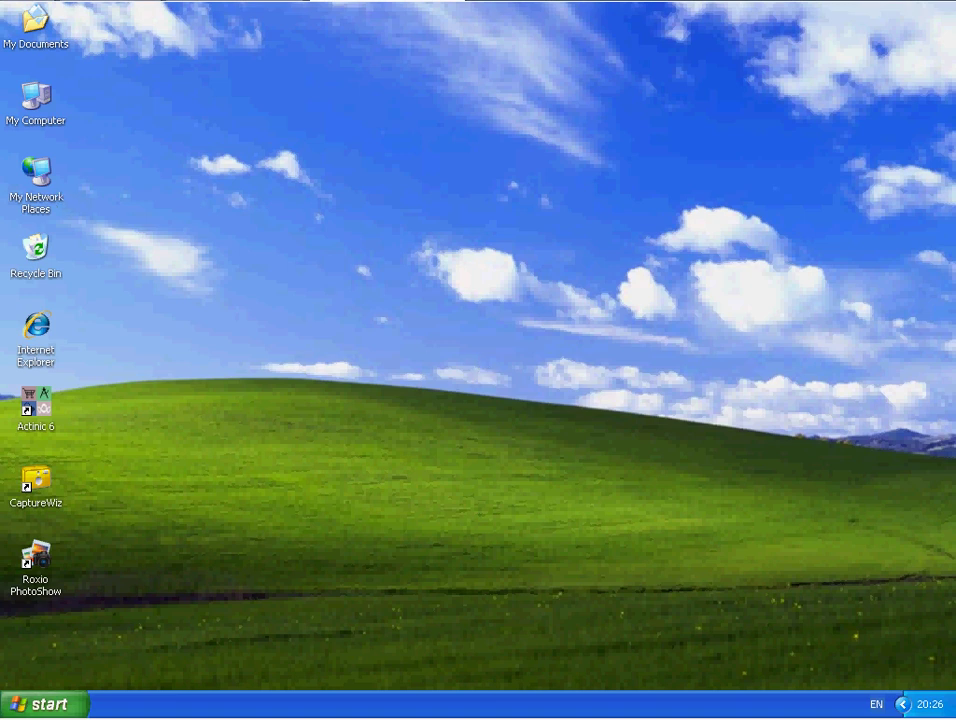
- Launch Outlook 2007 and start a manually configured Internet E-mail account in the setup wizard
left_click(42, 706)
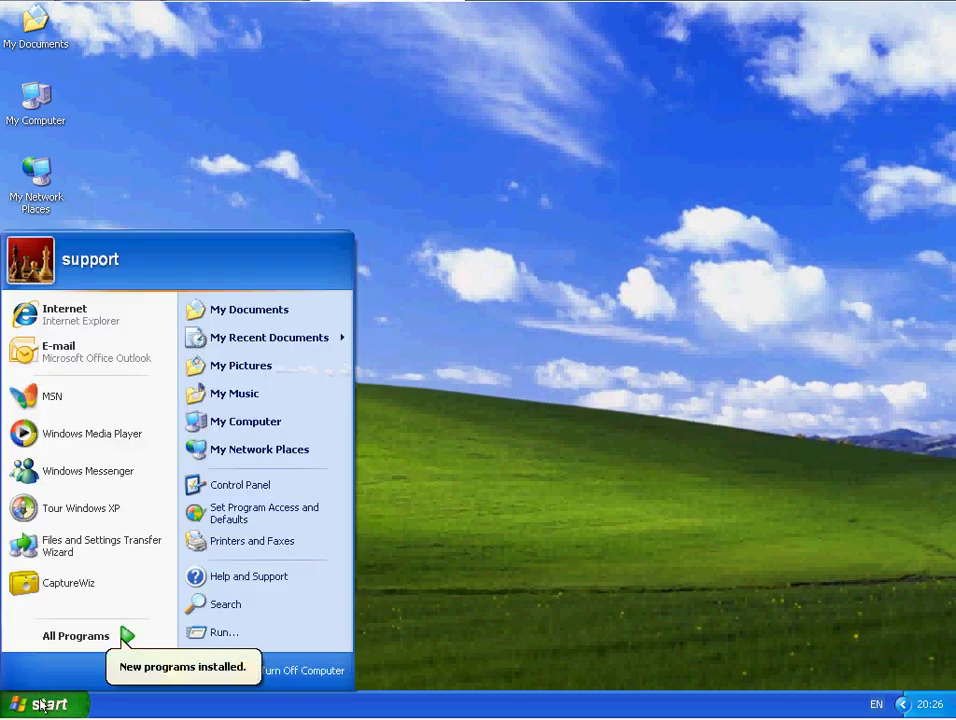
left_click(74, 348)
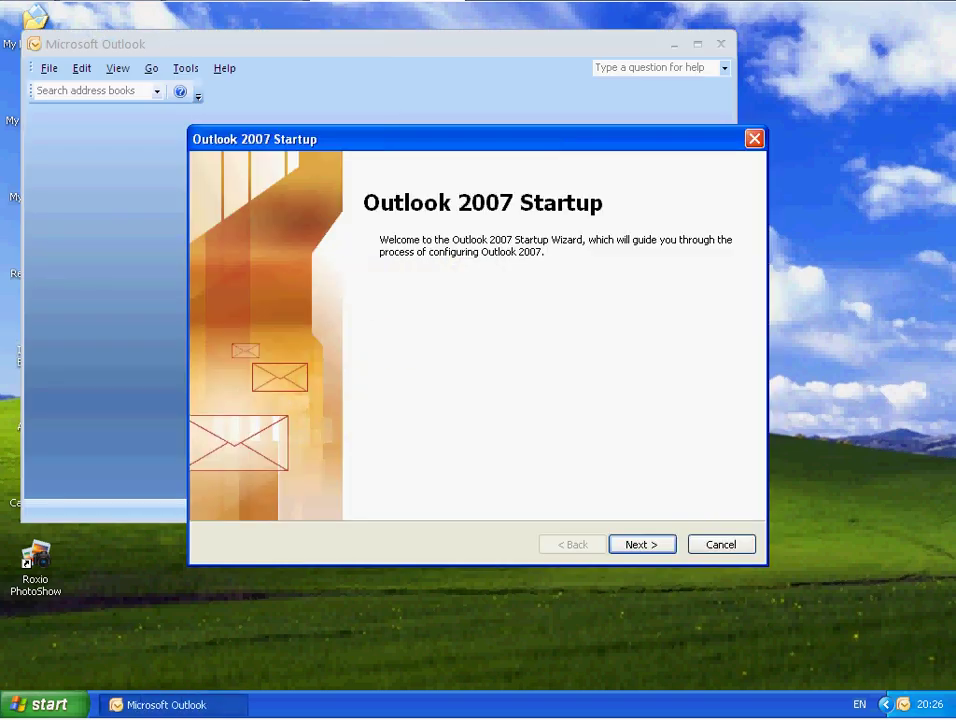
left_click(633, 547)
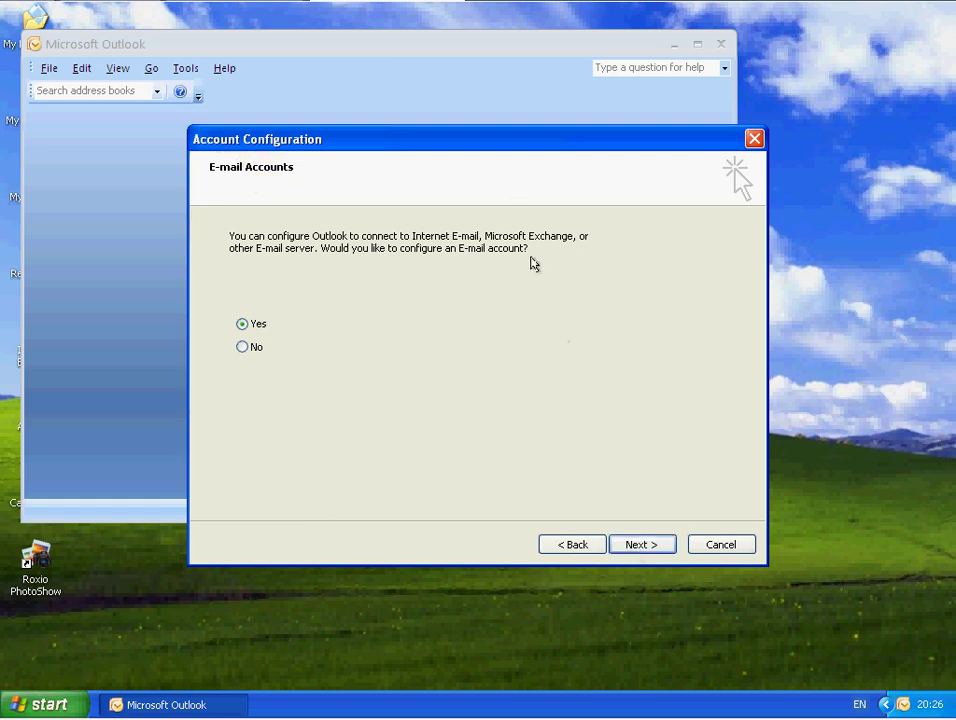
left_click(640, 546)
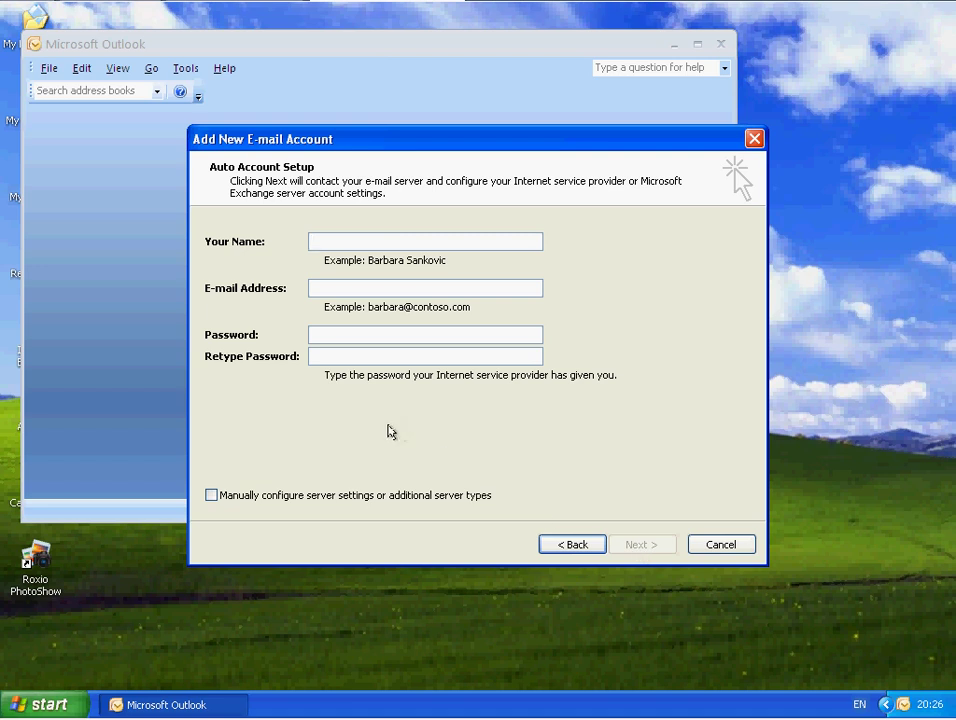
left_click(282, 496)
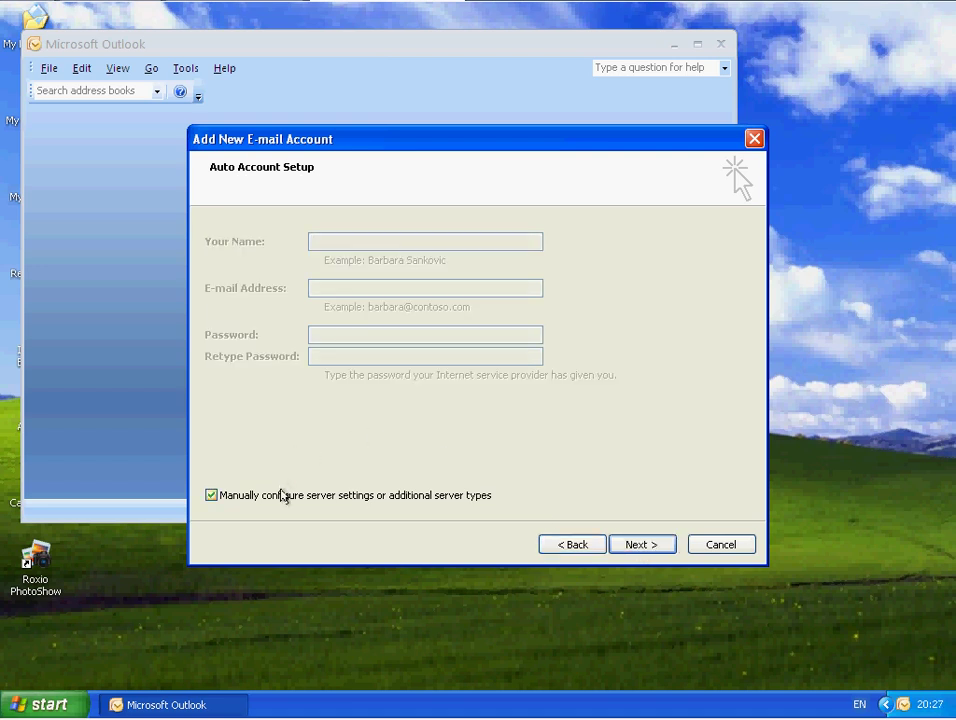
left_click(641, 548)
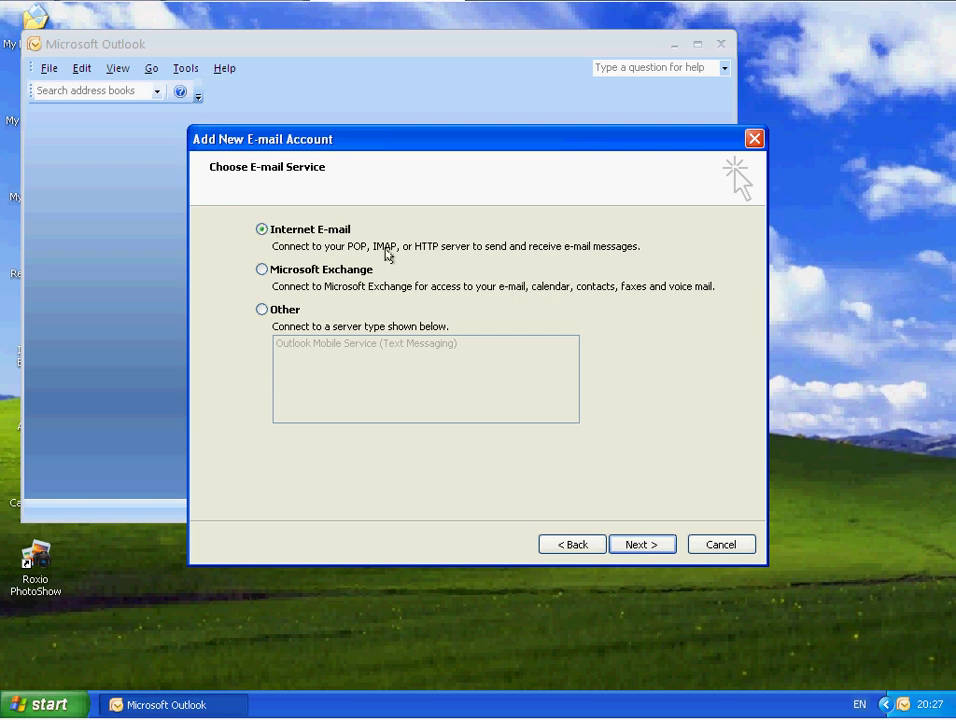
left_click(642, 546)
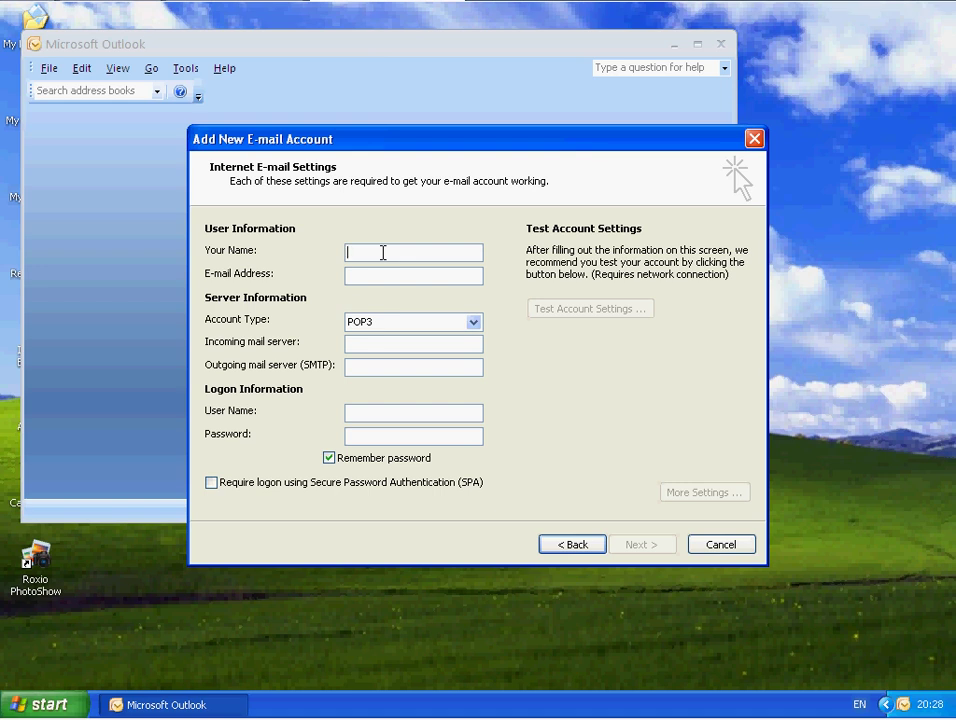
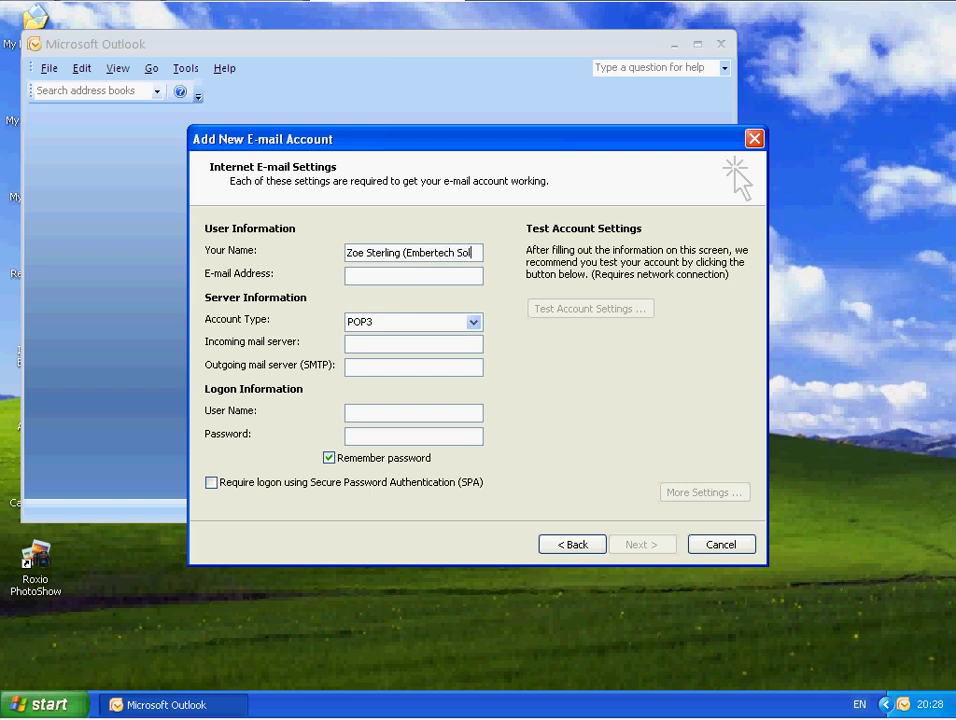
- Enter the sender's display name and the account's e-mail address, fixing a doubled @ typo
type("utions)")
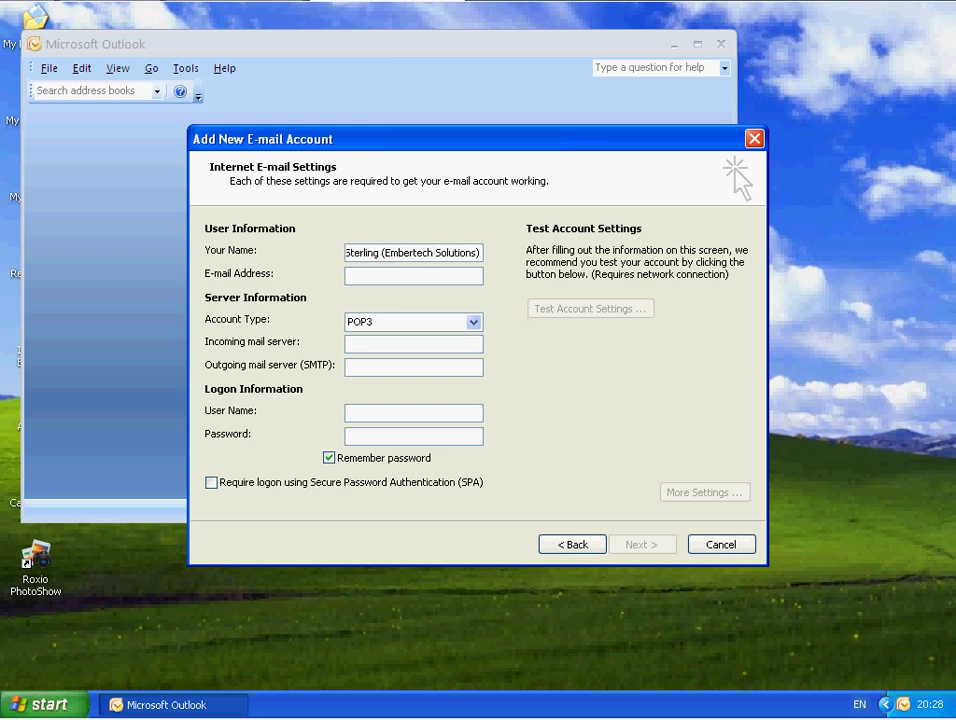
key("Tab")
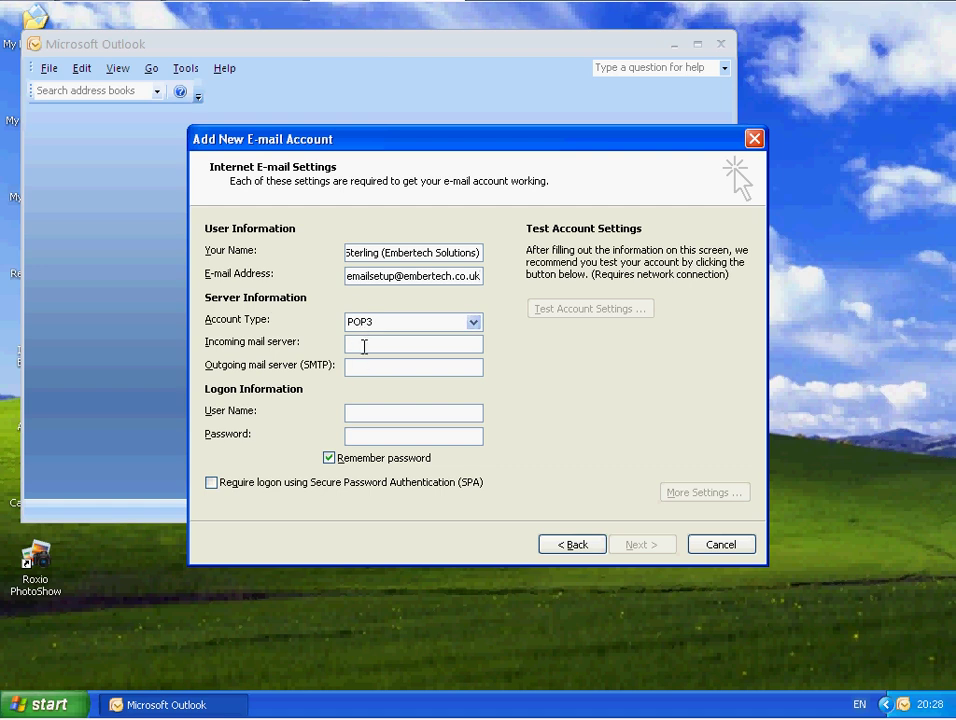
- Set both the incoming and outgoing mail servers to mail.embertech.co.uk
left_click(362, 345)
type("mail.")
type("emberte")
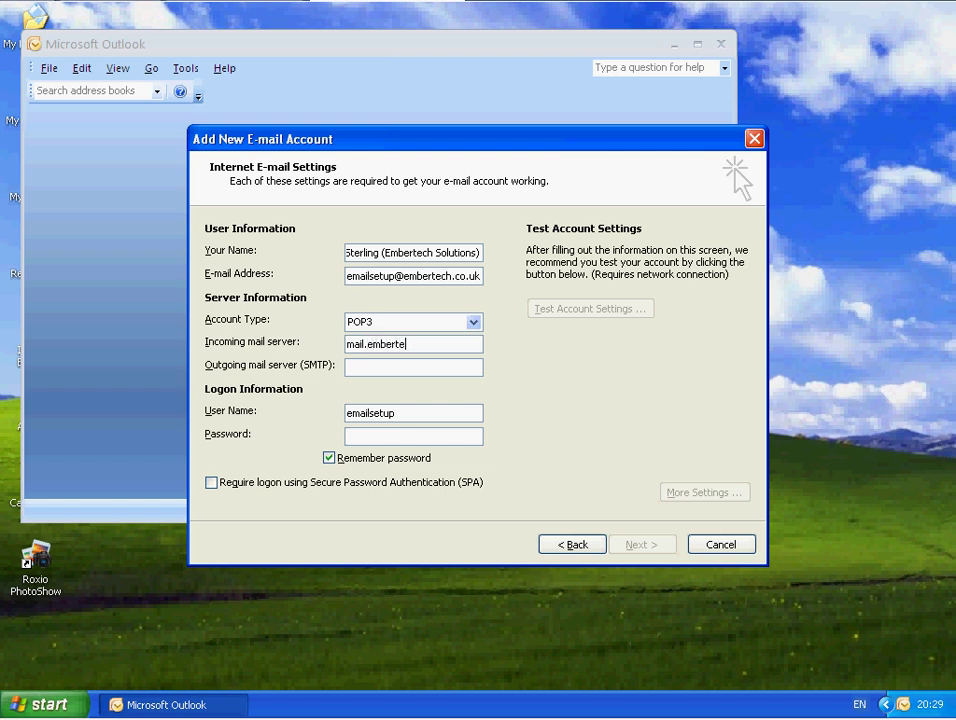
type("ch.co.uk")
key("Tab")
type("mail.embertech.co.uk")
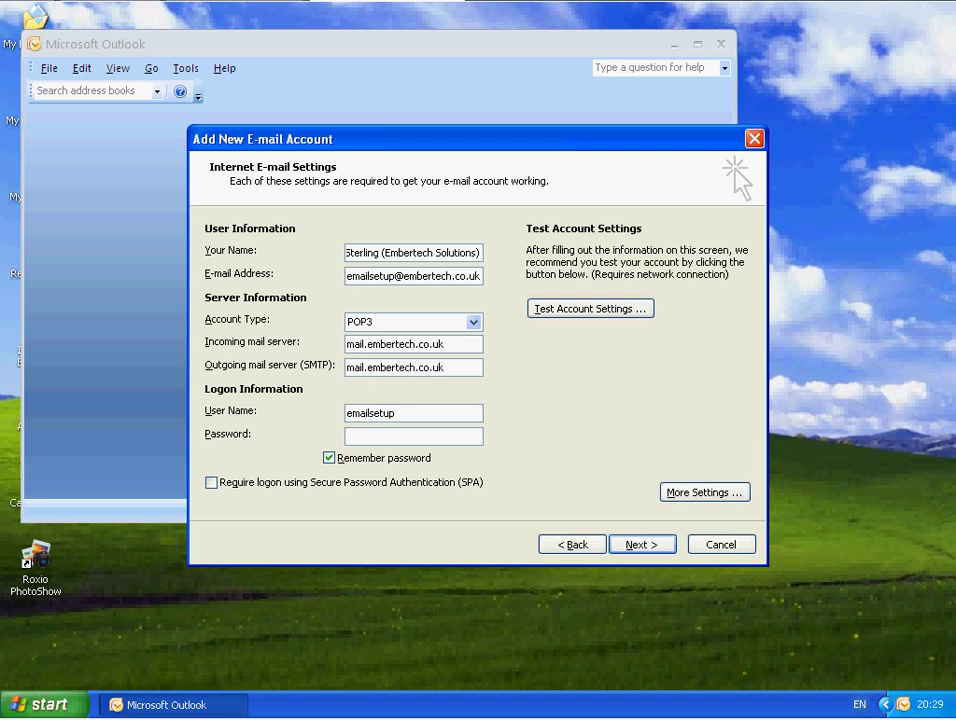
- Replace the logon user name with the full e-mail address and enter the account password
left_click(418, 414)
left_click_drag(418, 414, 180, 407)
left_click(413, 436)
type("*******")
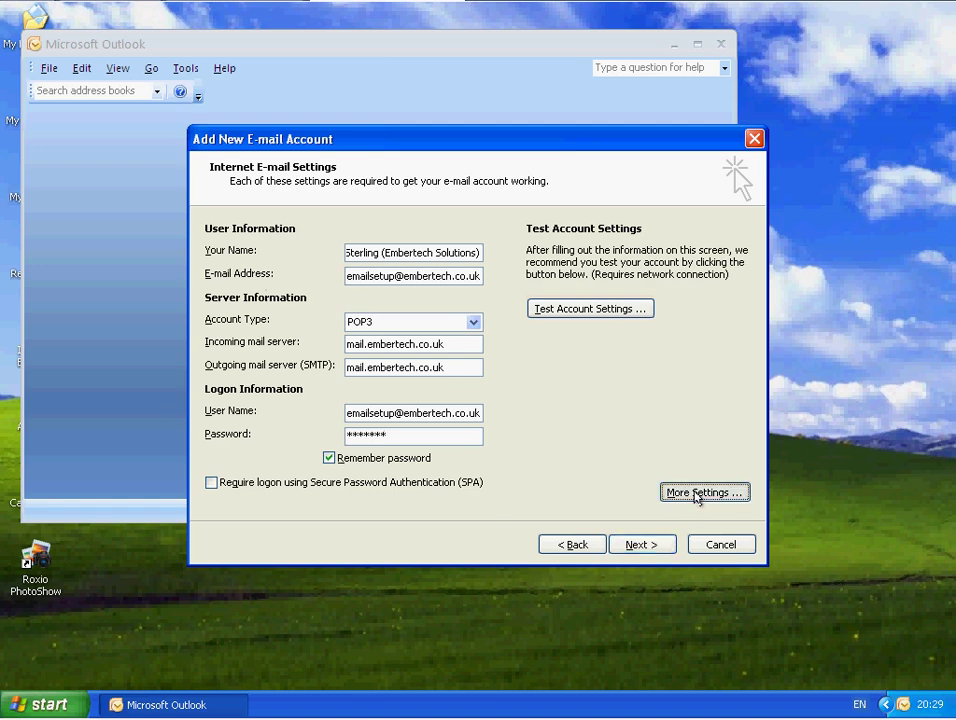
- In More Settings, require authentication for the outgoing SMTP server using the incoming server's settings
left_click(697, 493)
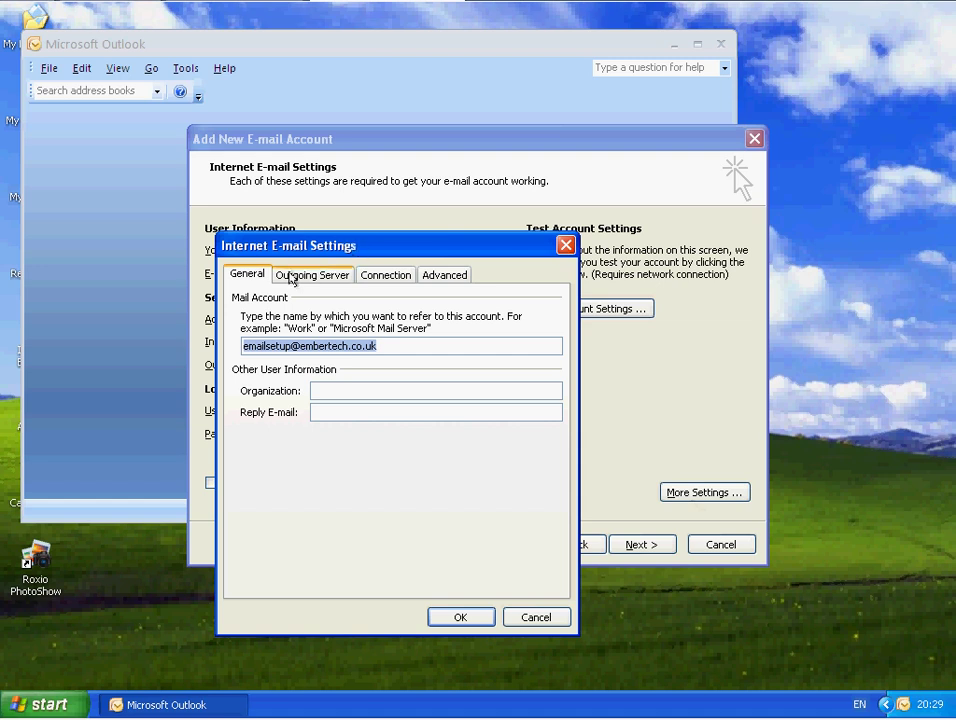
left_click(290, 276)
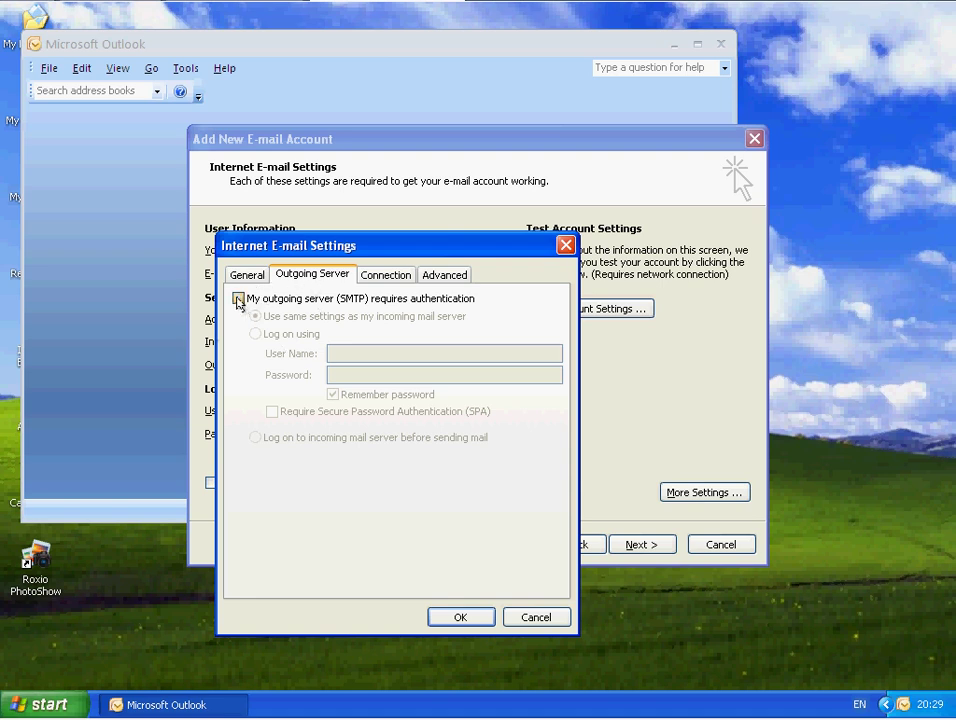
left_click(239, 299)
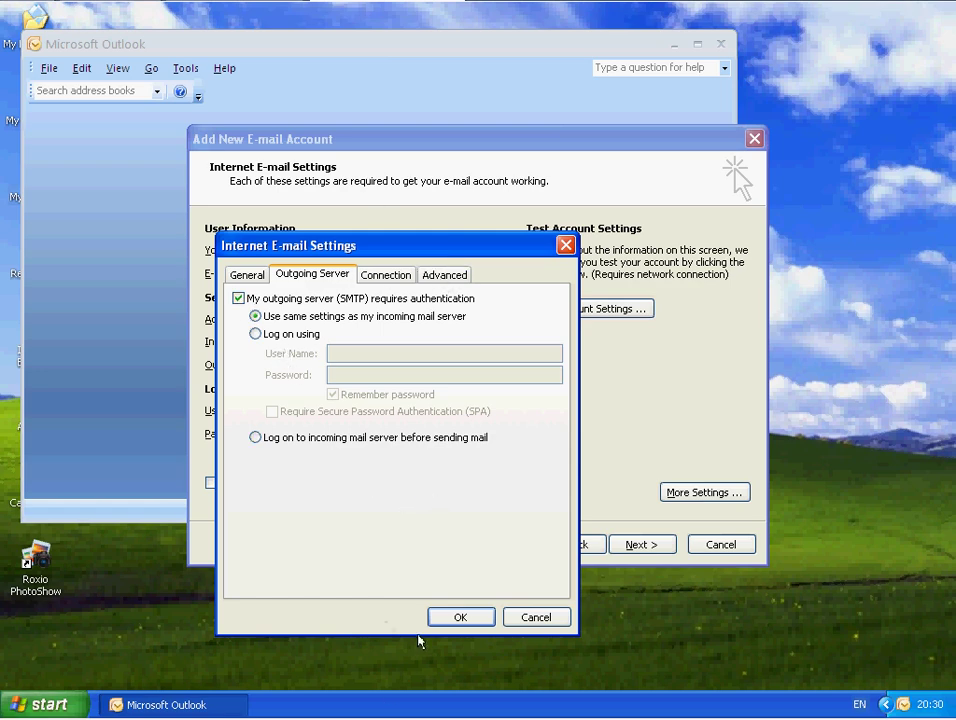
left_click(461, 617)
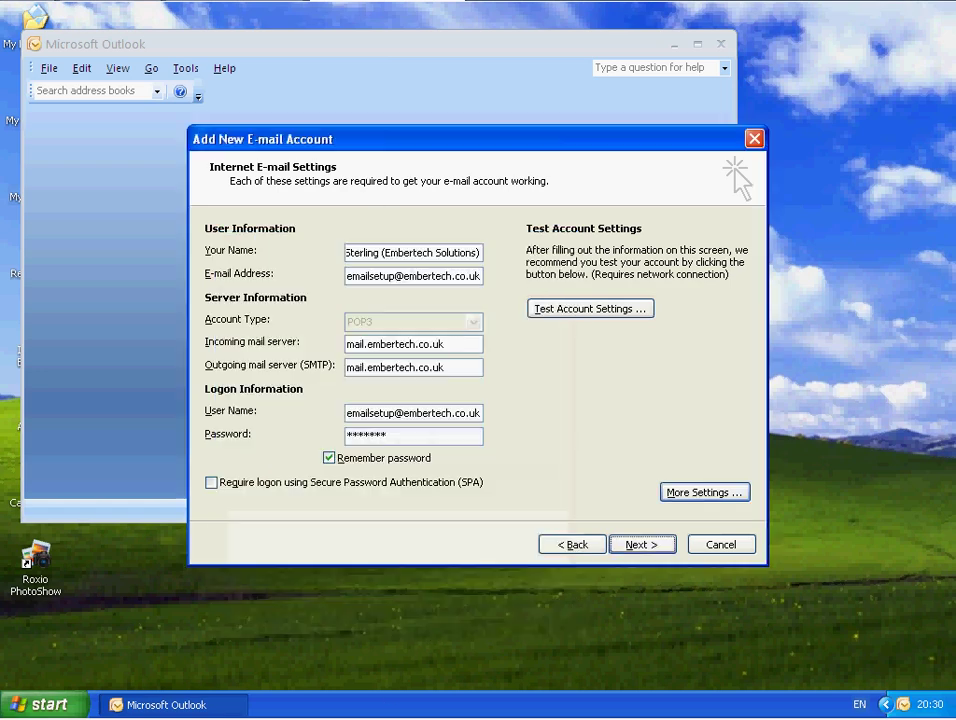
- In More Settings' Advanced tab, enable Leave a copy of messages on the server
left_click(642, 548)
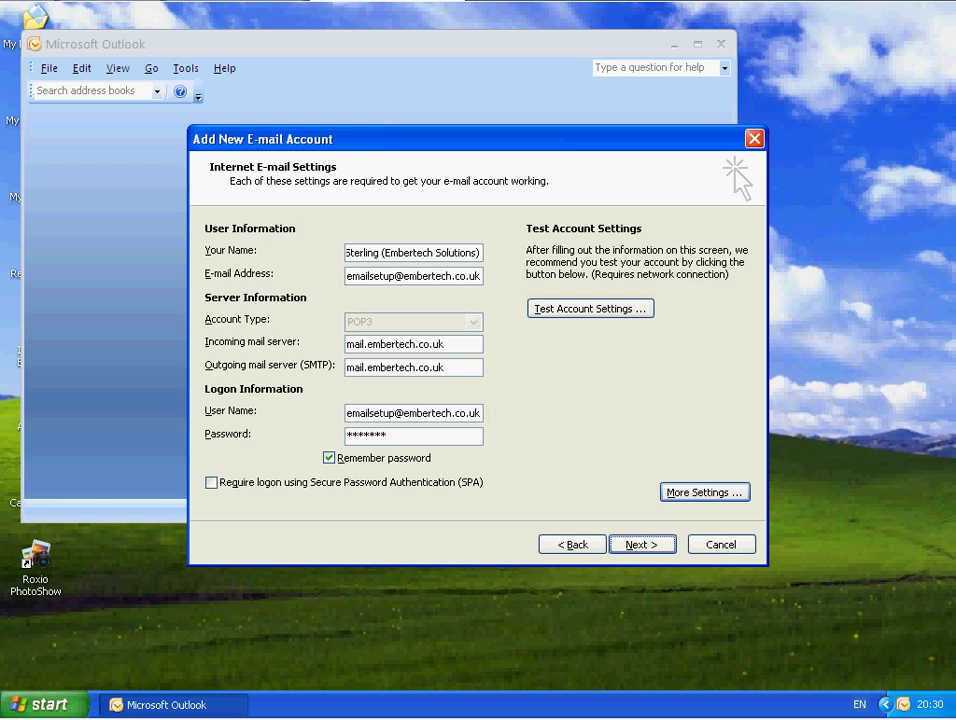
left_click(697, 495)
left_click(697, 495)
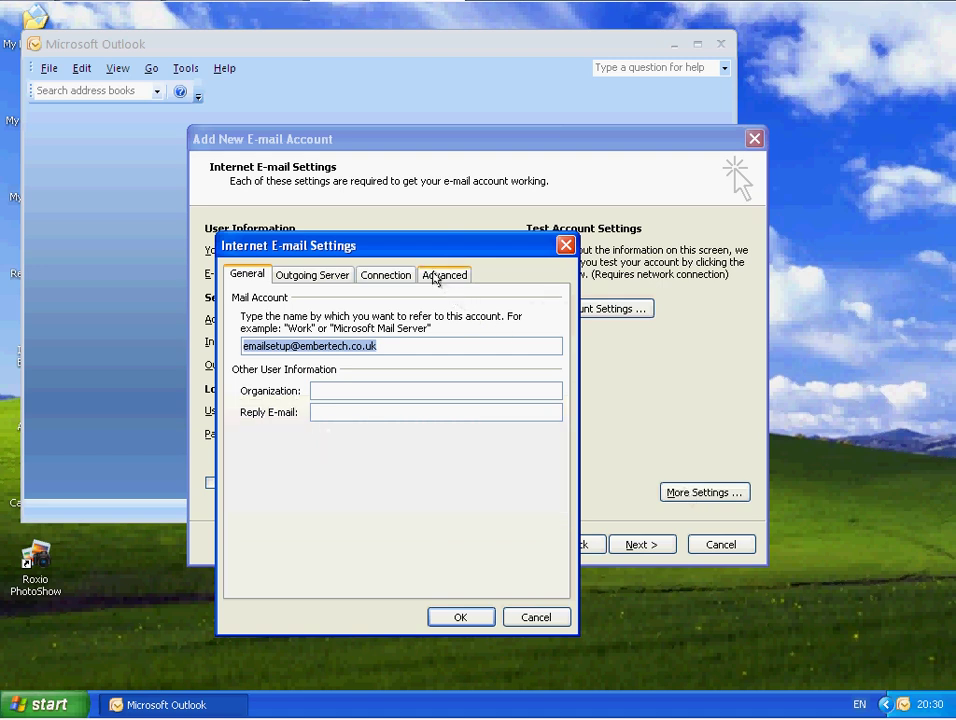
left_click(440, 275)
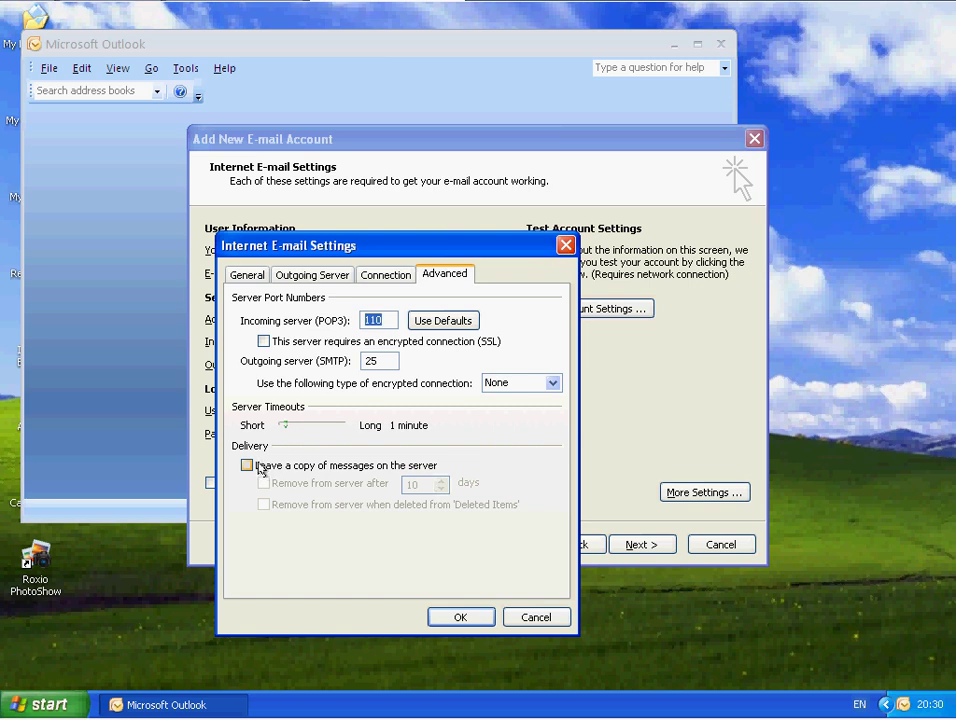
left_click(248, 466)
left_click(248, 466)
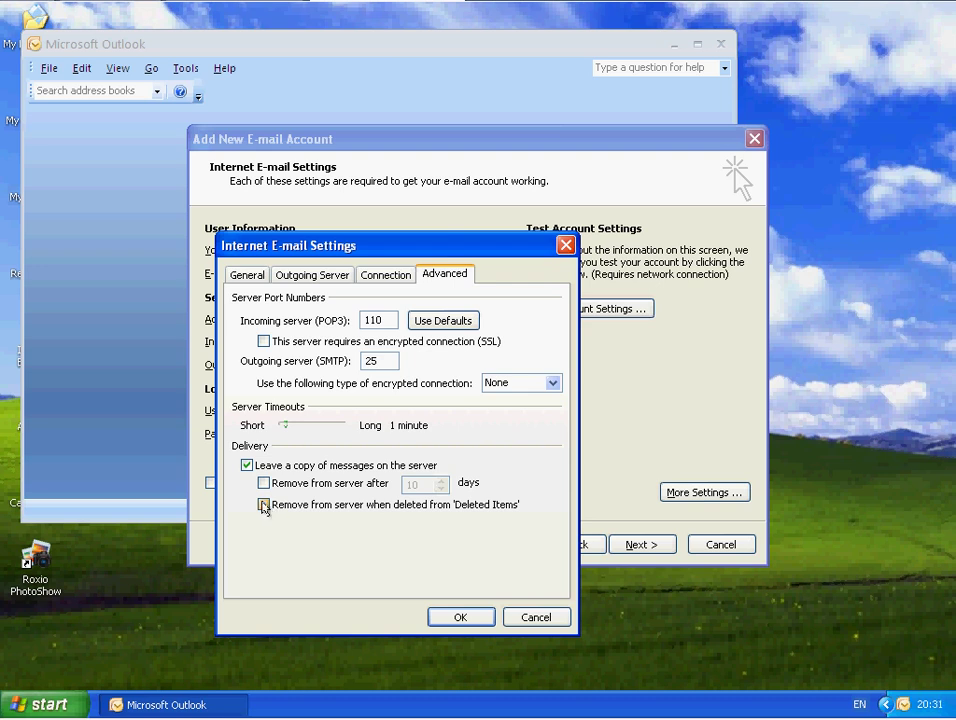
left_click(455, 617)
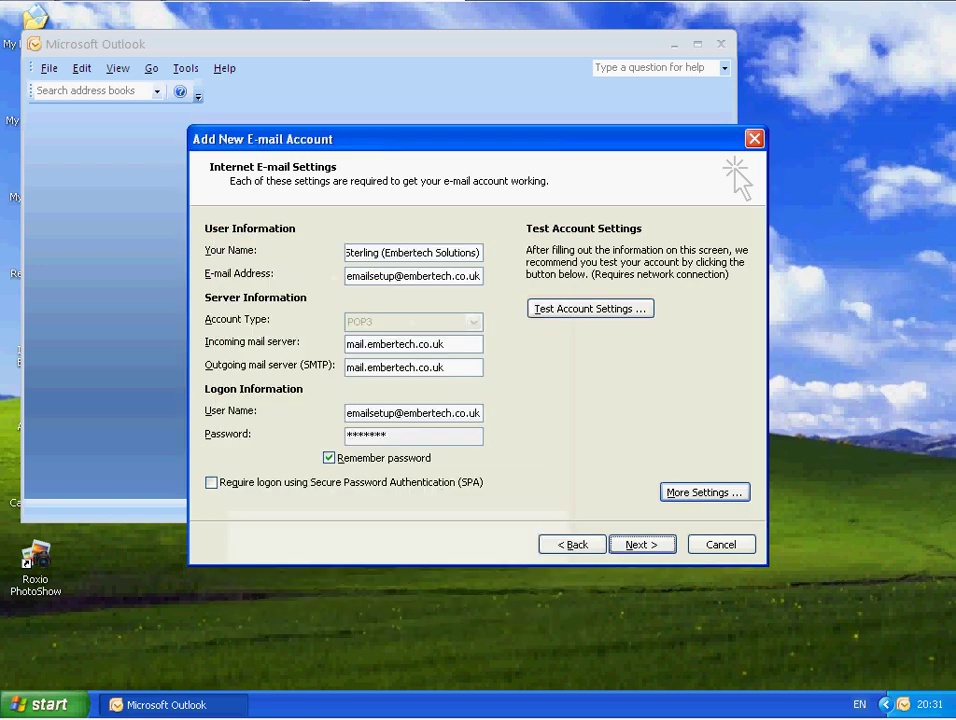
- Complete the account wizard with Next and Finish to reach the empty Inbox
left_click(641, 545)
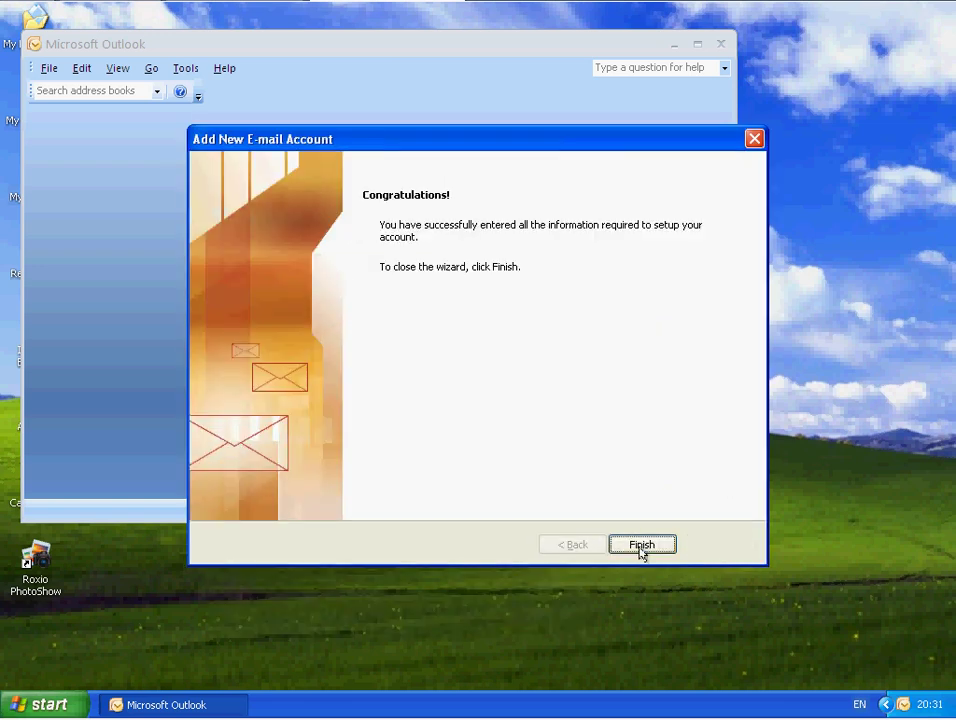
left_click(641, 545)
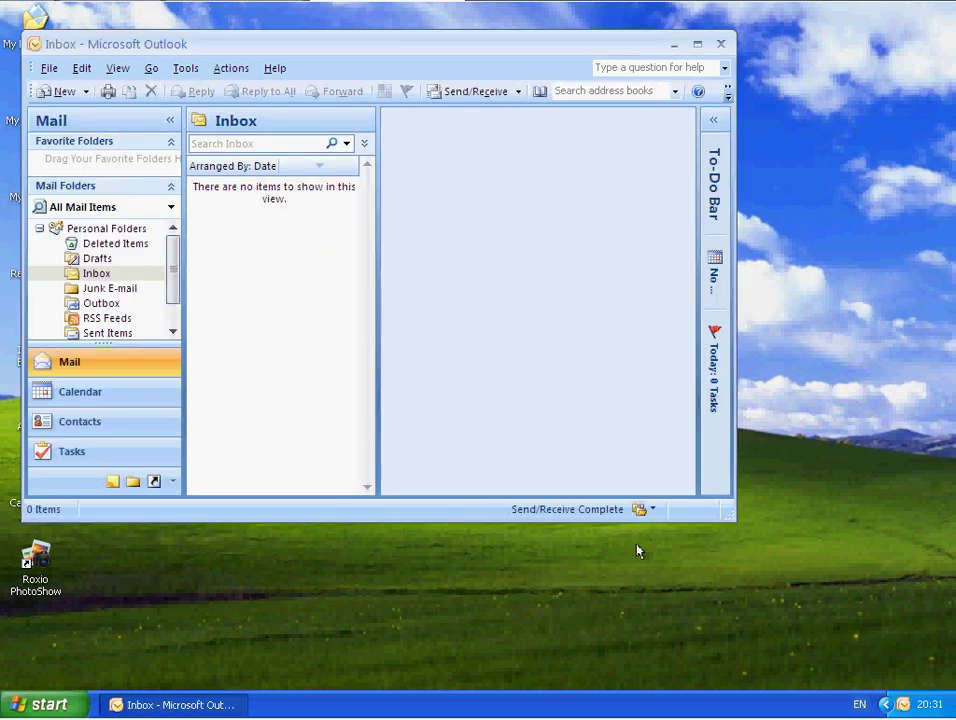
- Maximize Outlook, widen the message list, and set View > Reading Pane to Off
left_click(697, 44)
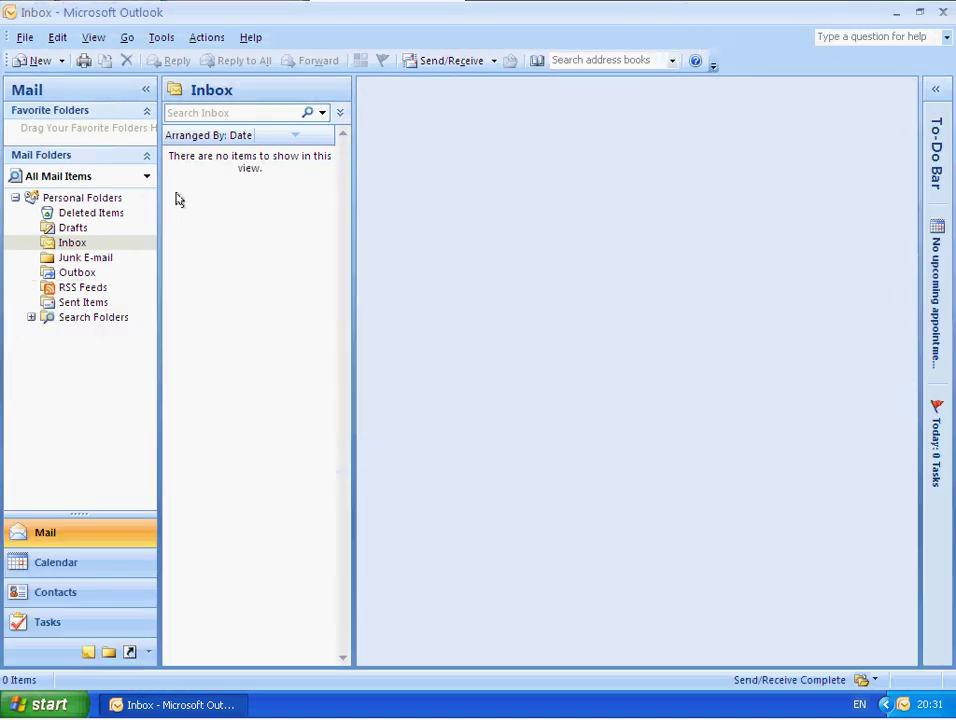
left_click_drag(354, 173, 674, 205)
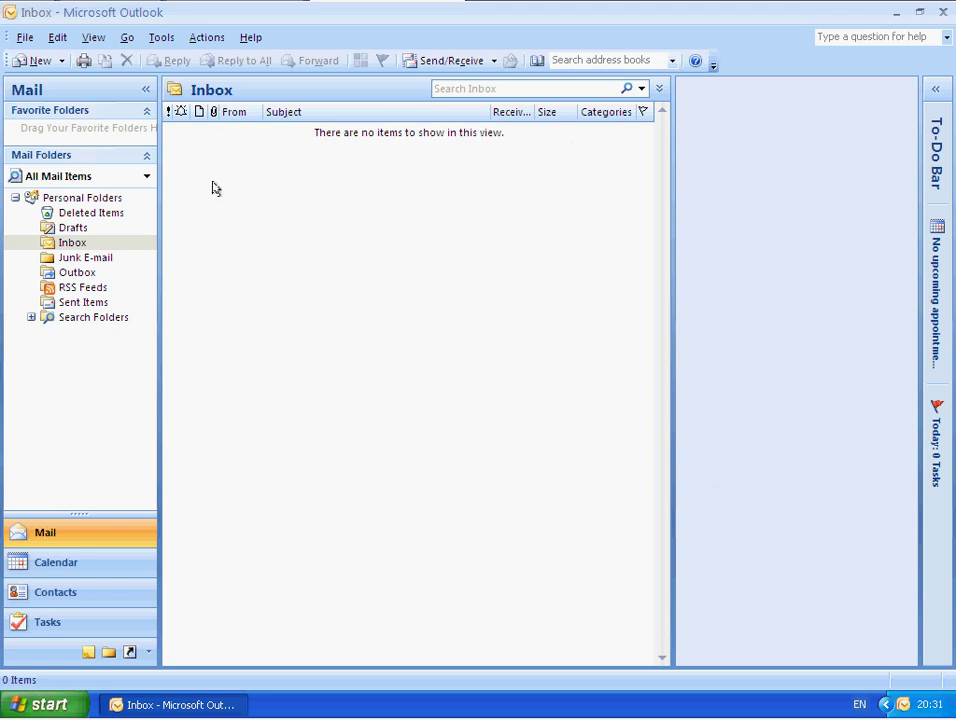
left_click(90, 40)
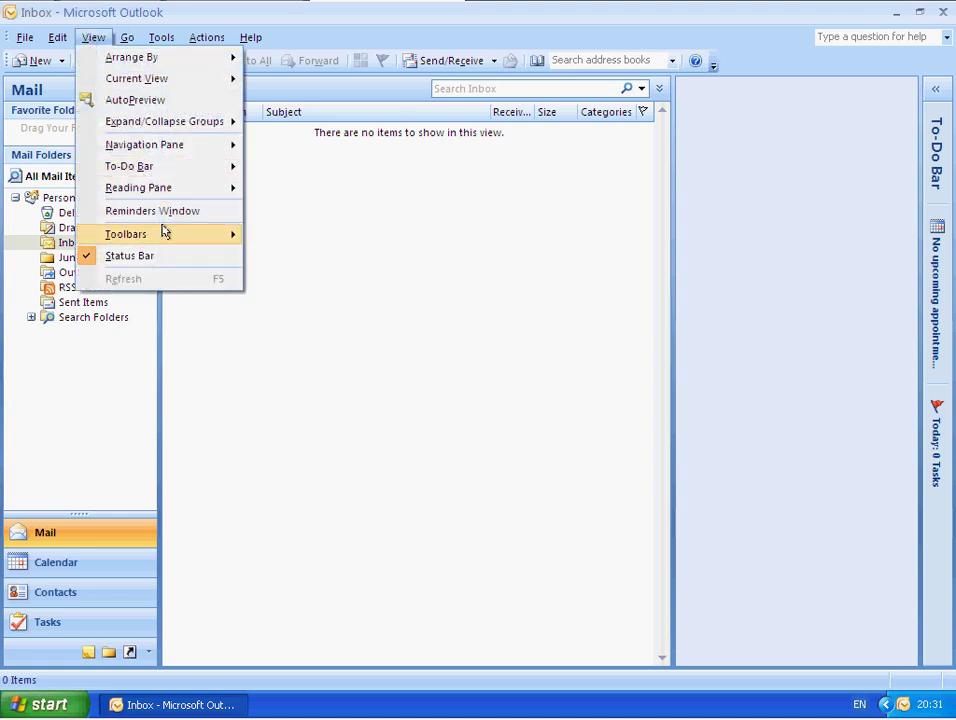
mouse_move(173, 192)
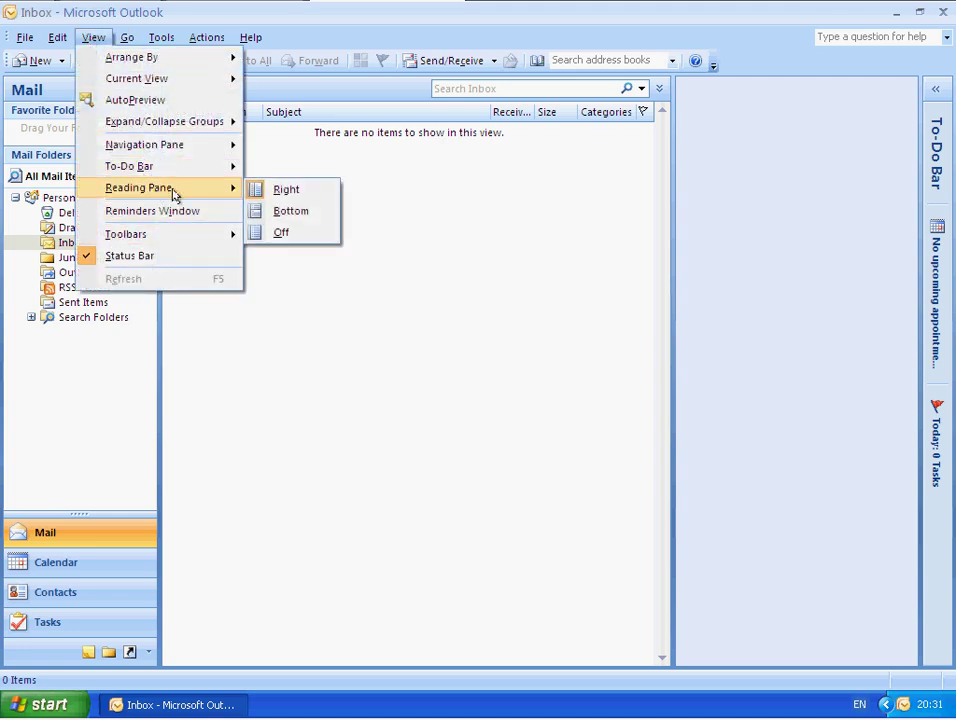
left_click(279, 235)
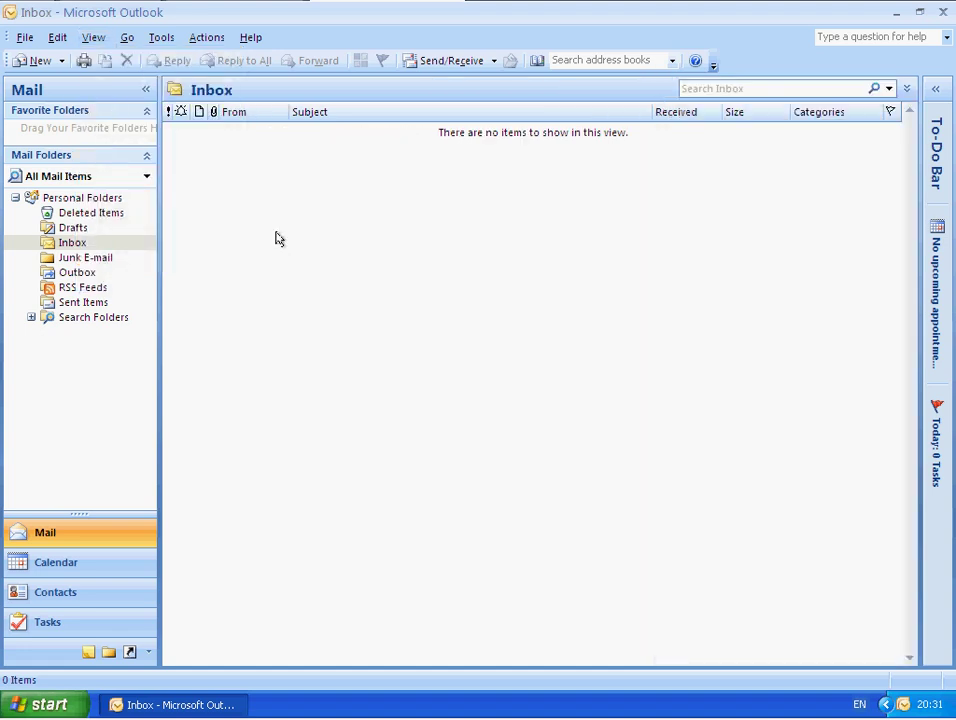